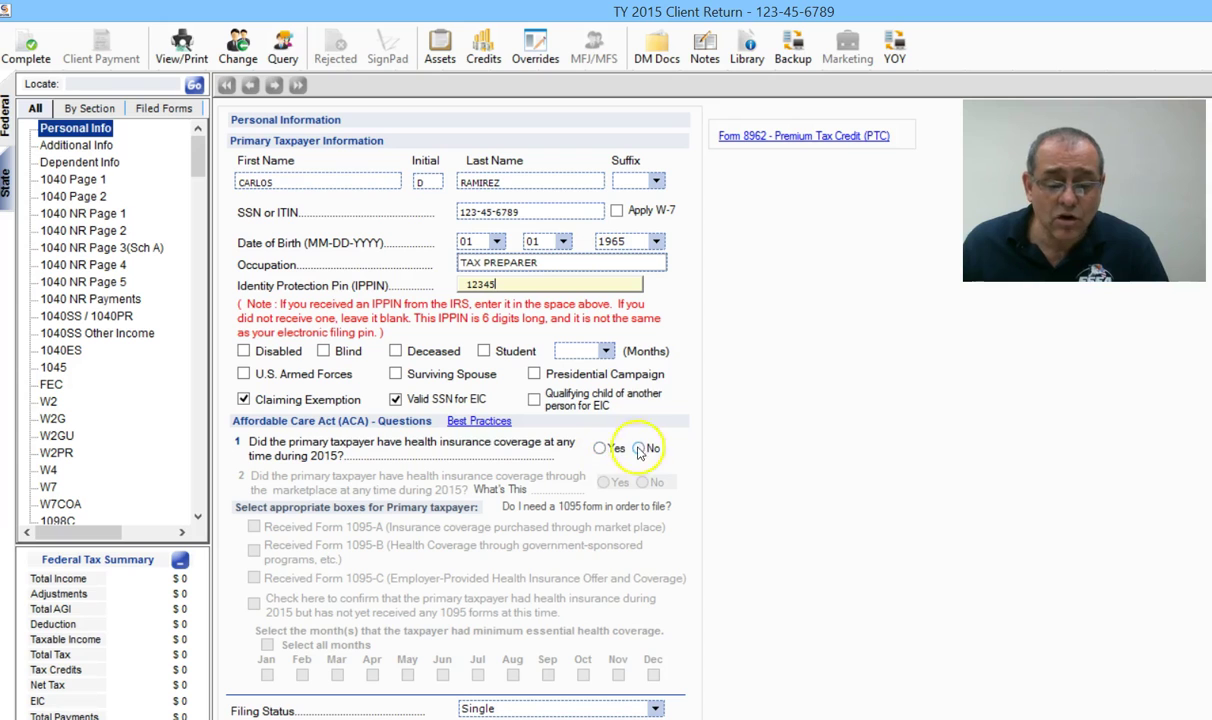
# Answer Yes to both primary taxpayer health coverage questions and mark Form 1095-A as received.
pyautogui.click(612, 449)
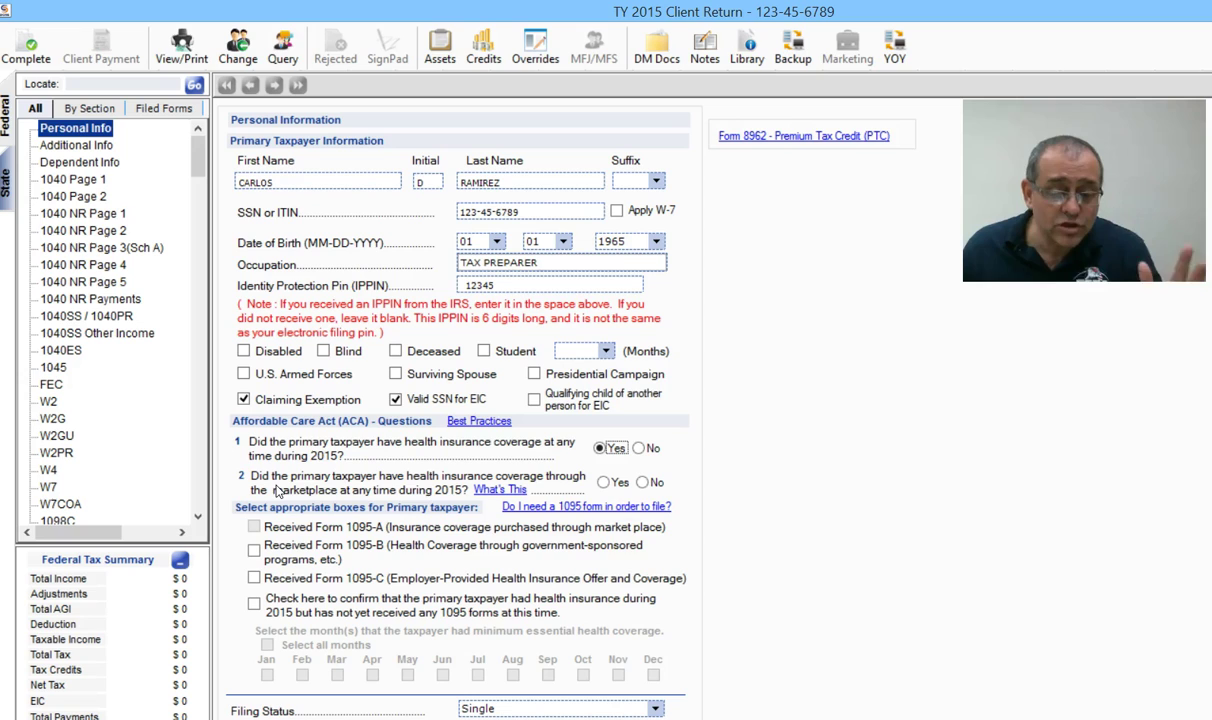
pyautogui.click(612, 483)
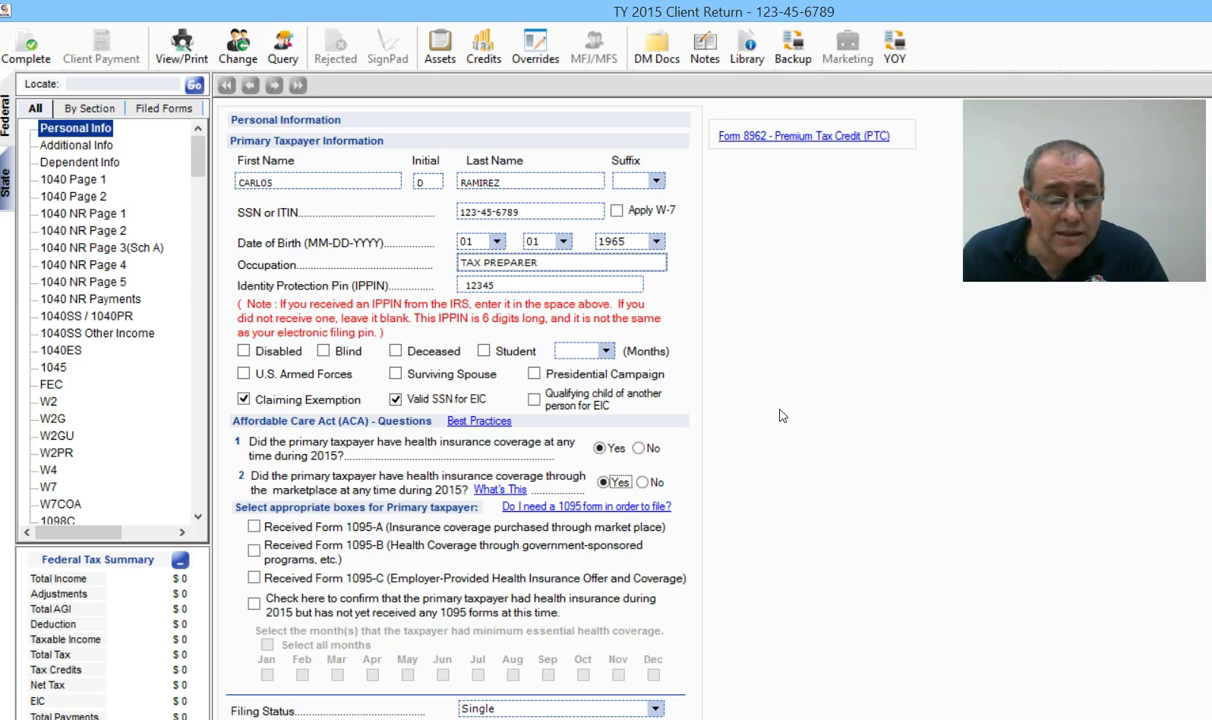
pyautogui.click(254, 528)
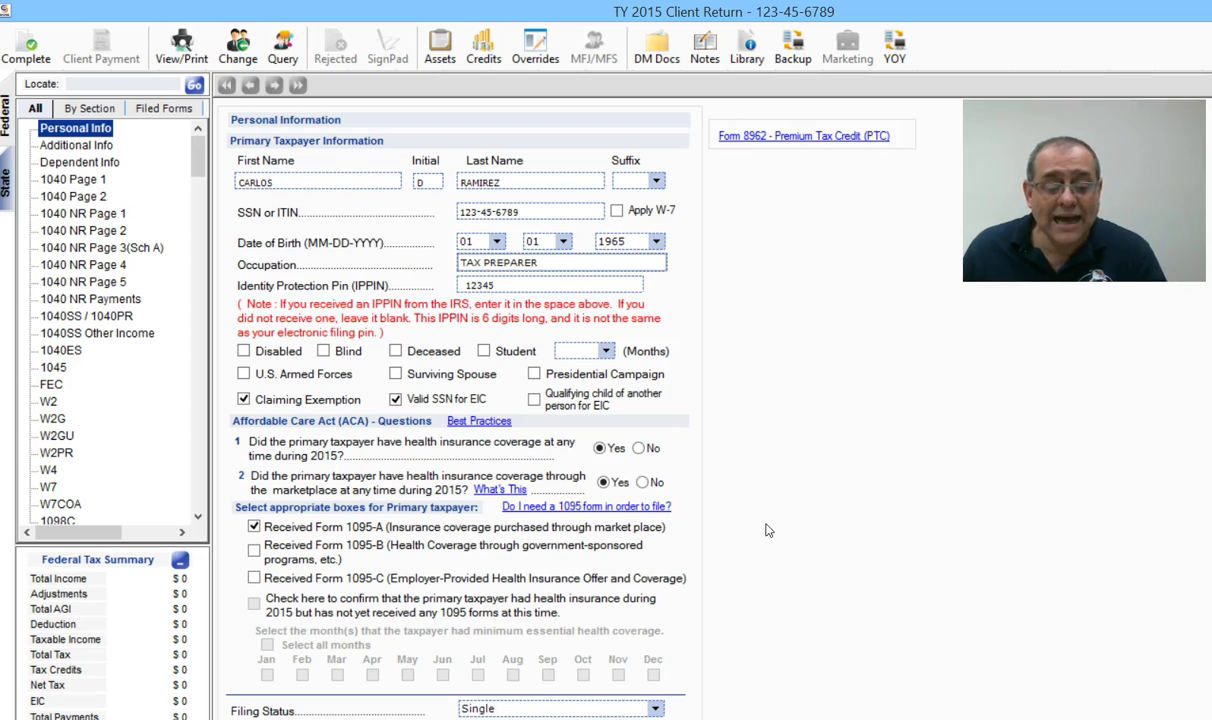
# Try to save the Personal Information form and close the error list.
pyautogui.scroll(-5, 768, 530)
pyautogui.scroll(5, 768, 530)
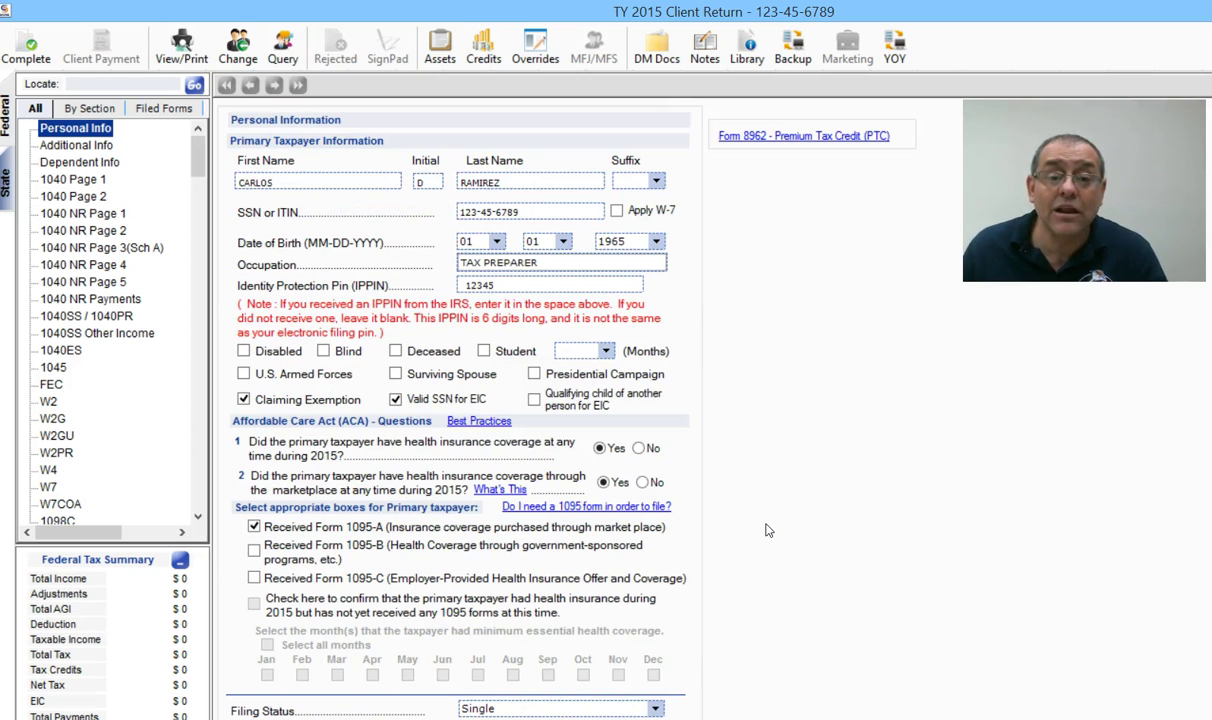
pyautogui.scroll(-10, 768, 530)
pyautogui.scroll(2, 744, 560)
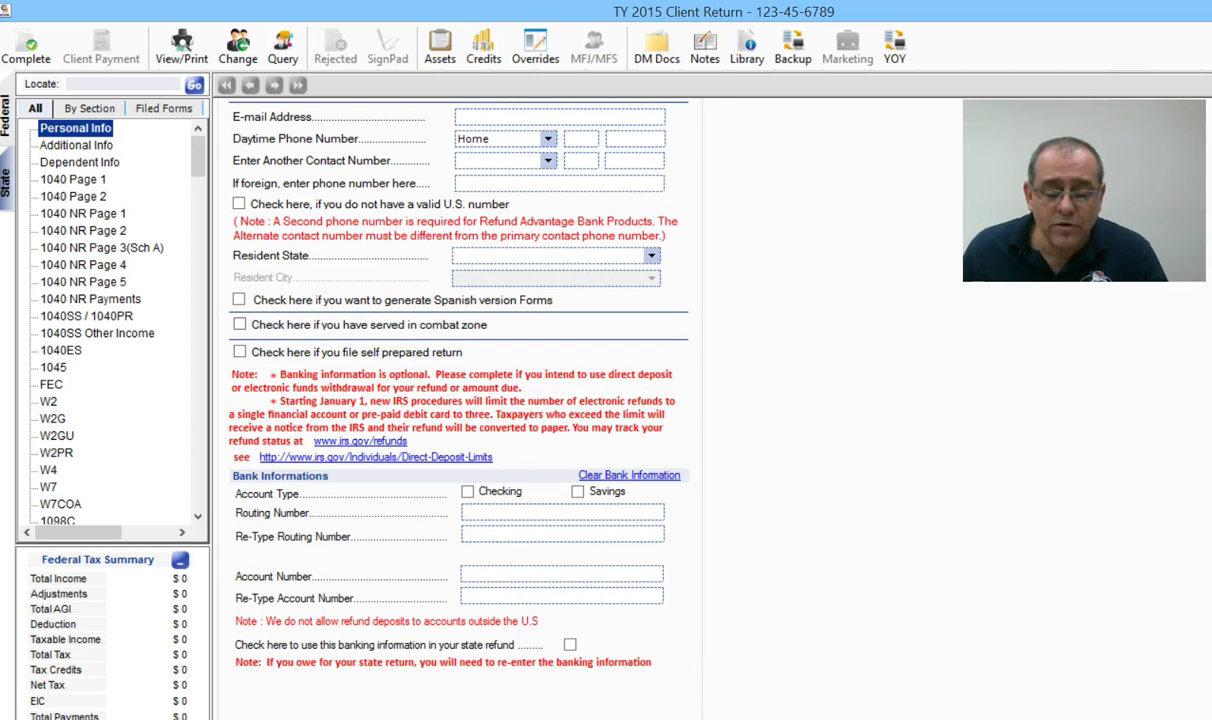
pyautogui.click(680, 472)
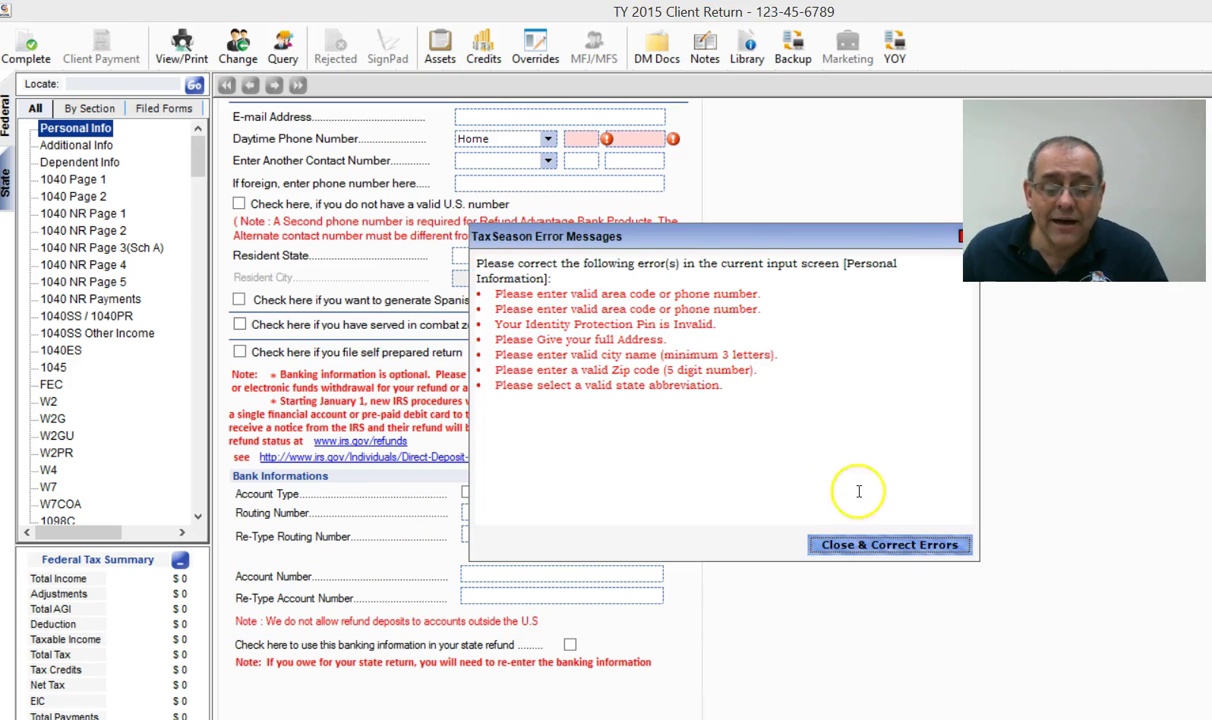
pyautogui.click(850, 548)
# Clear the Identity Protection PIN, and complete the home address and contact details, with Massachusetts as the resident state.
pyautogui.scroll(10, 756, 428)
pyautogui.scroll(-5, 756, 428)
pyautogui.scroll(5, 757, 429)
pyautogui.click(630, 290)
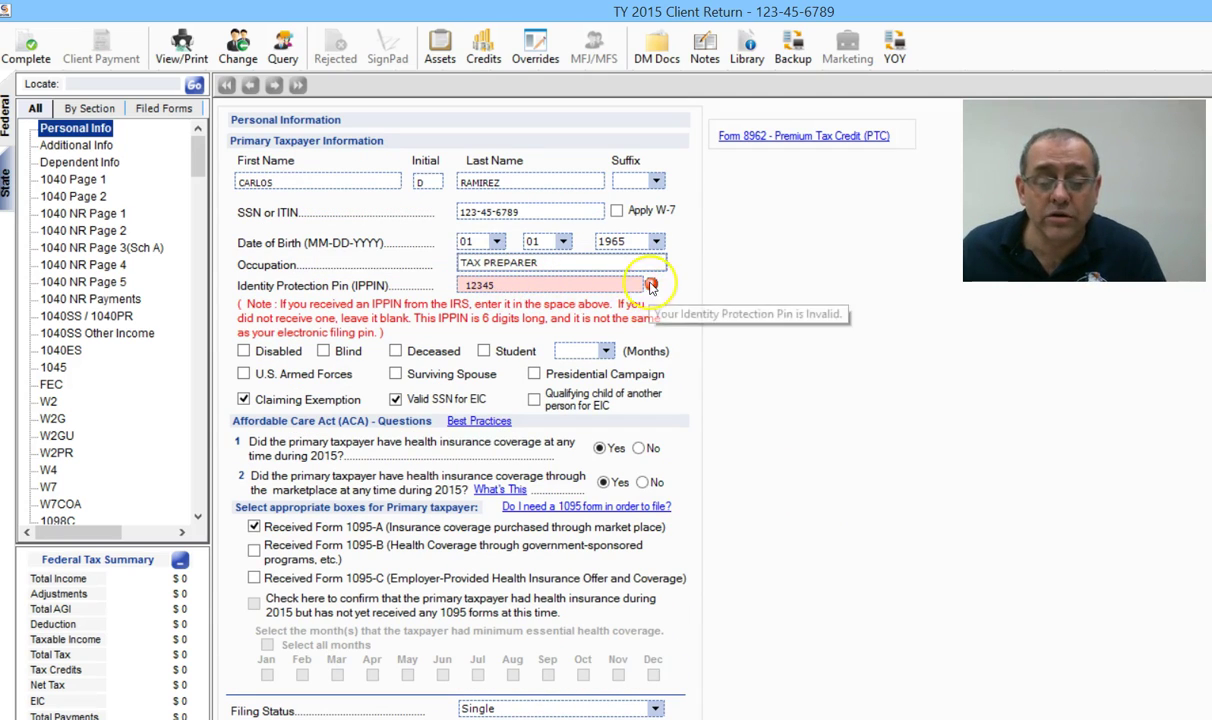
pyautogui.click(513, 285)
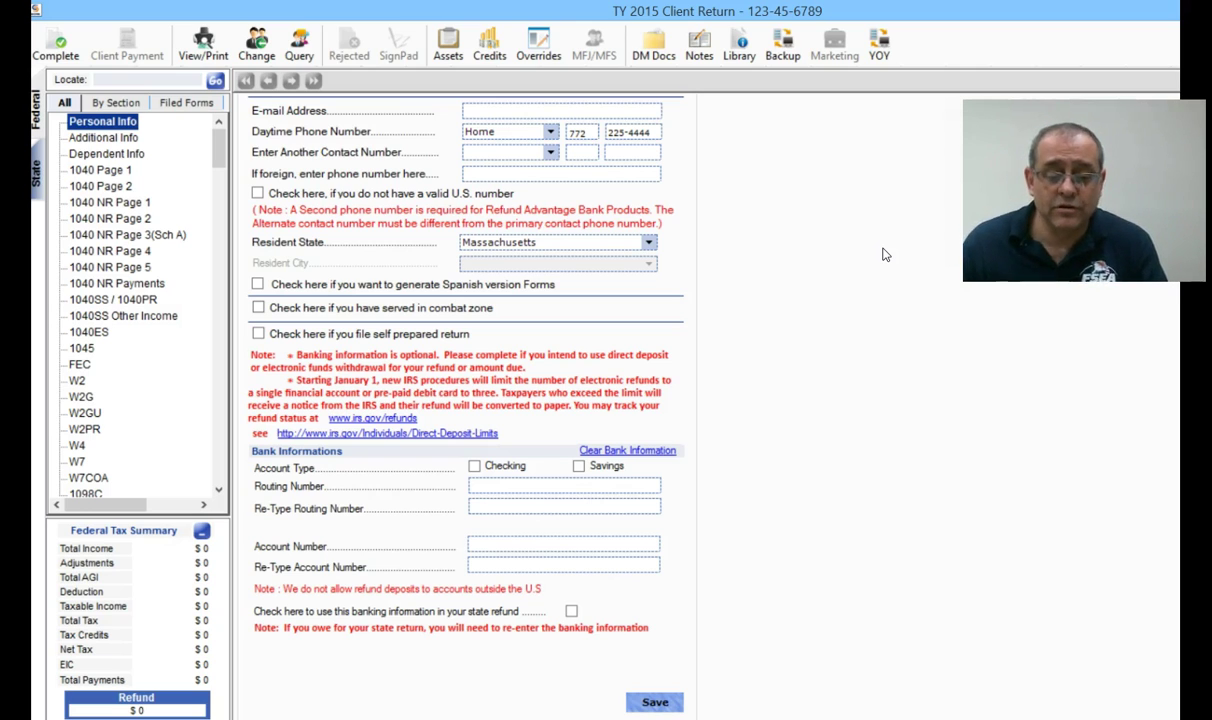
pyautogui.scroll(5, 883, 255)
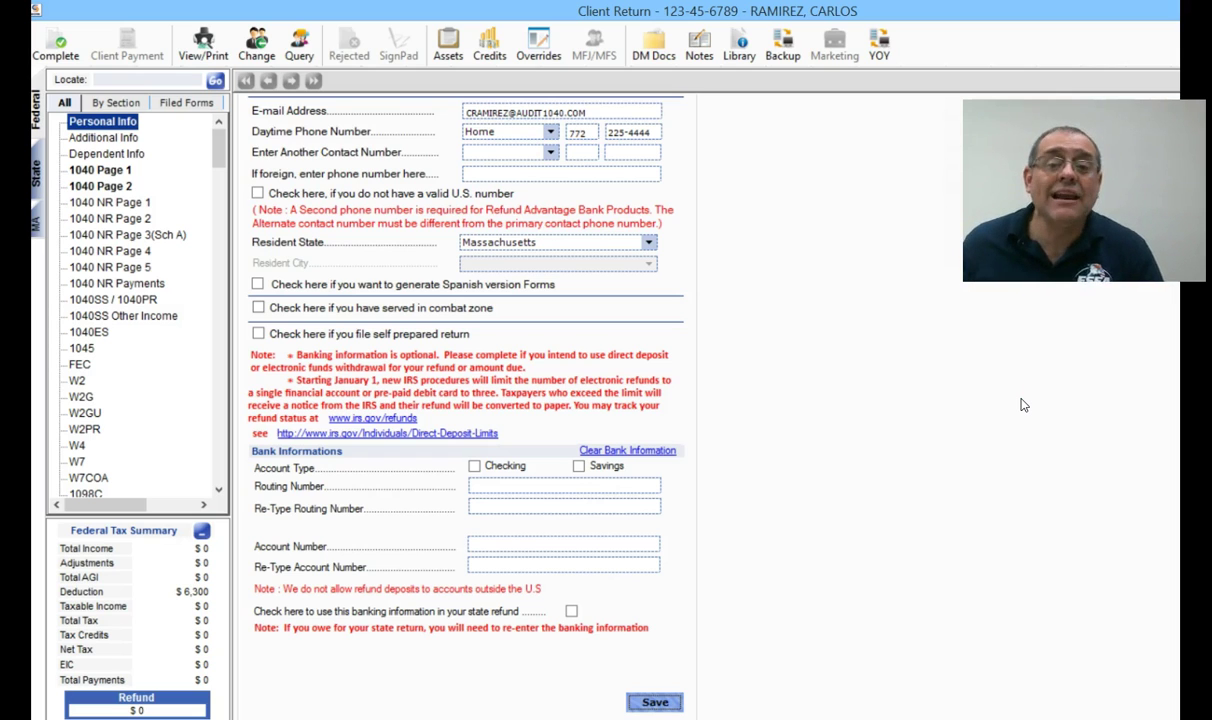
# Enter the bank information as a Checking account, filling in and re-entering the routing and account numbers, and save the form.
pyautogui.click(474, 466)
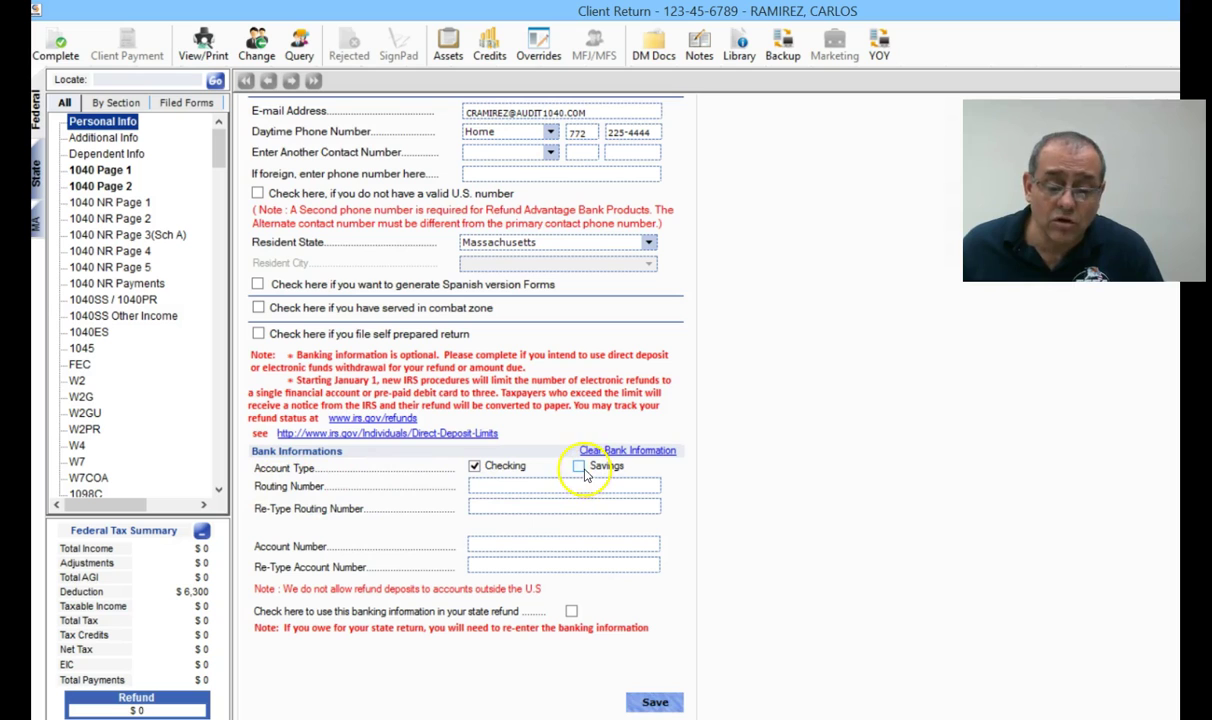
pyautogui.click(480, 486)
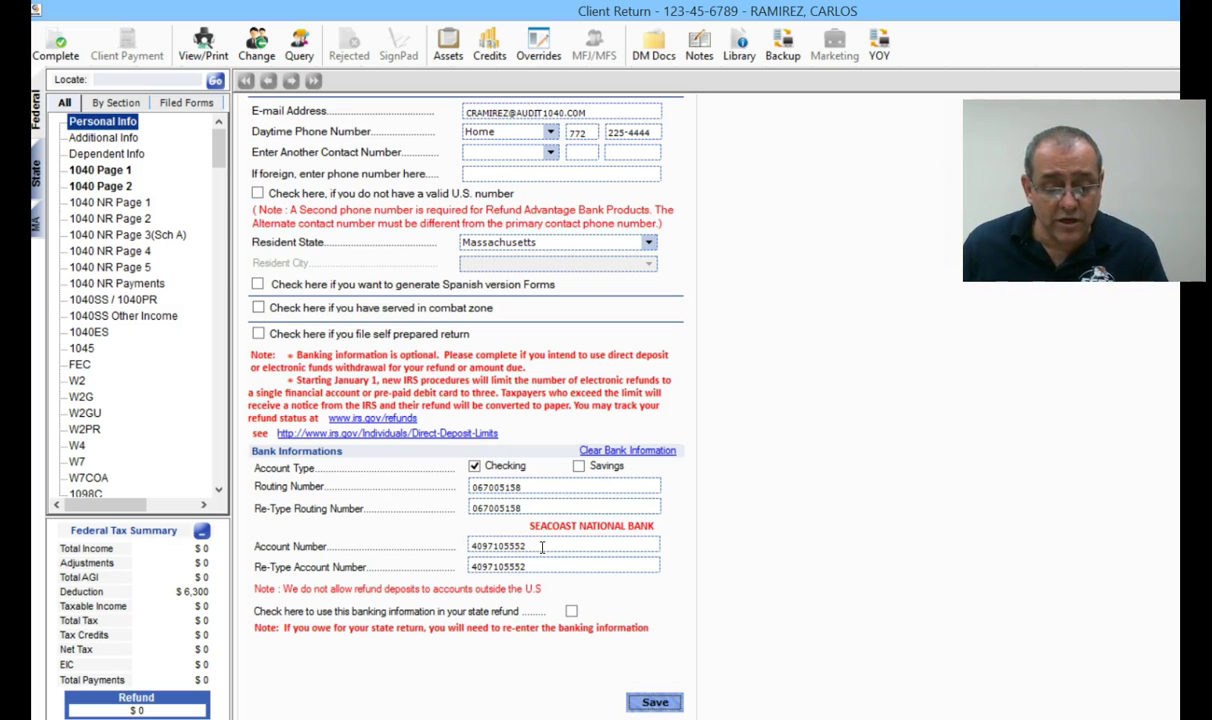
pyautogui.click(660, 702)
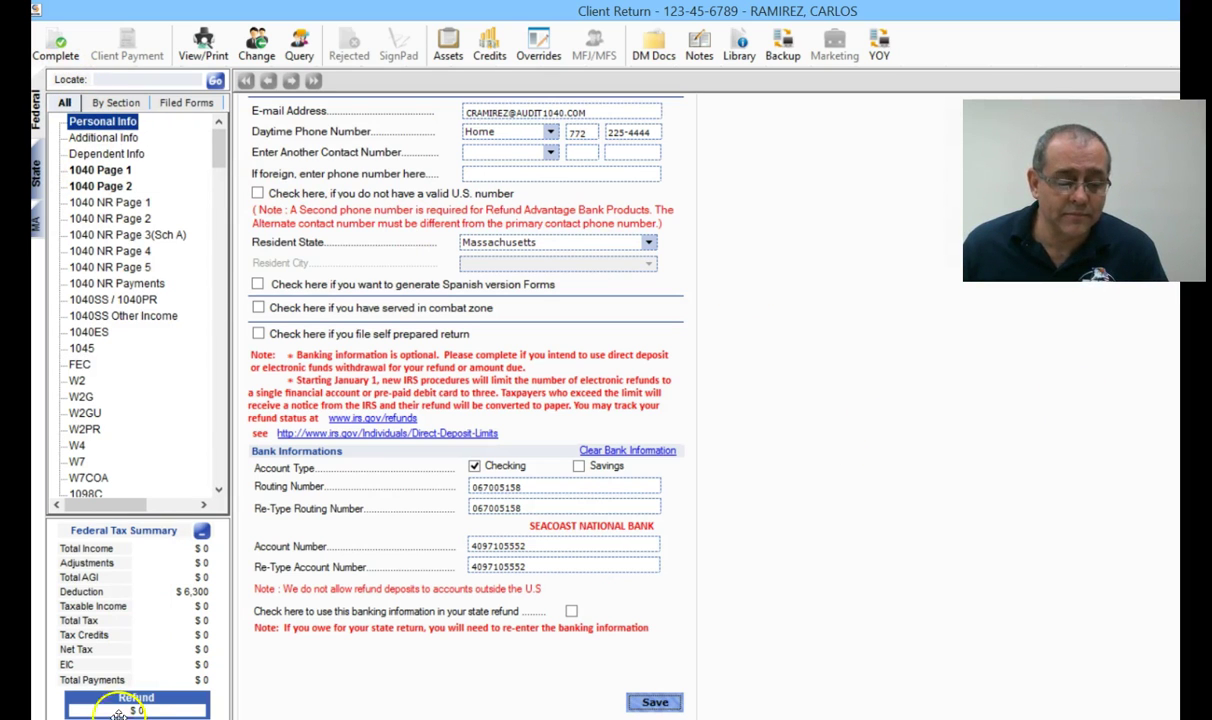
# Change the marketplace coverage answer to No, and mark and unmark Form 1095-B and Form 1095-C in turn.
pyautogui.scroll(10, 820, 298)
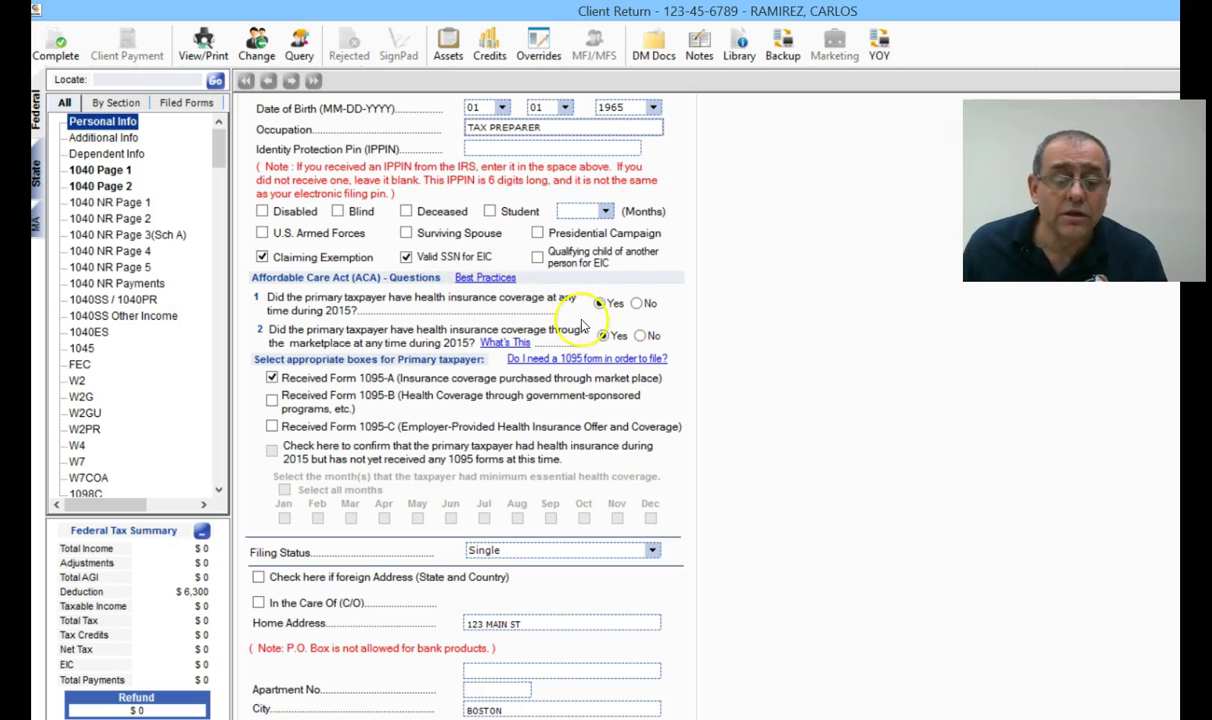
pyautogui.click(641, 337)
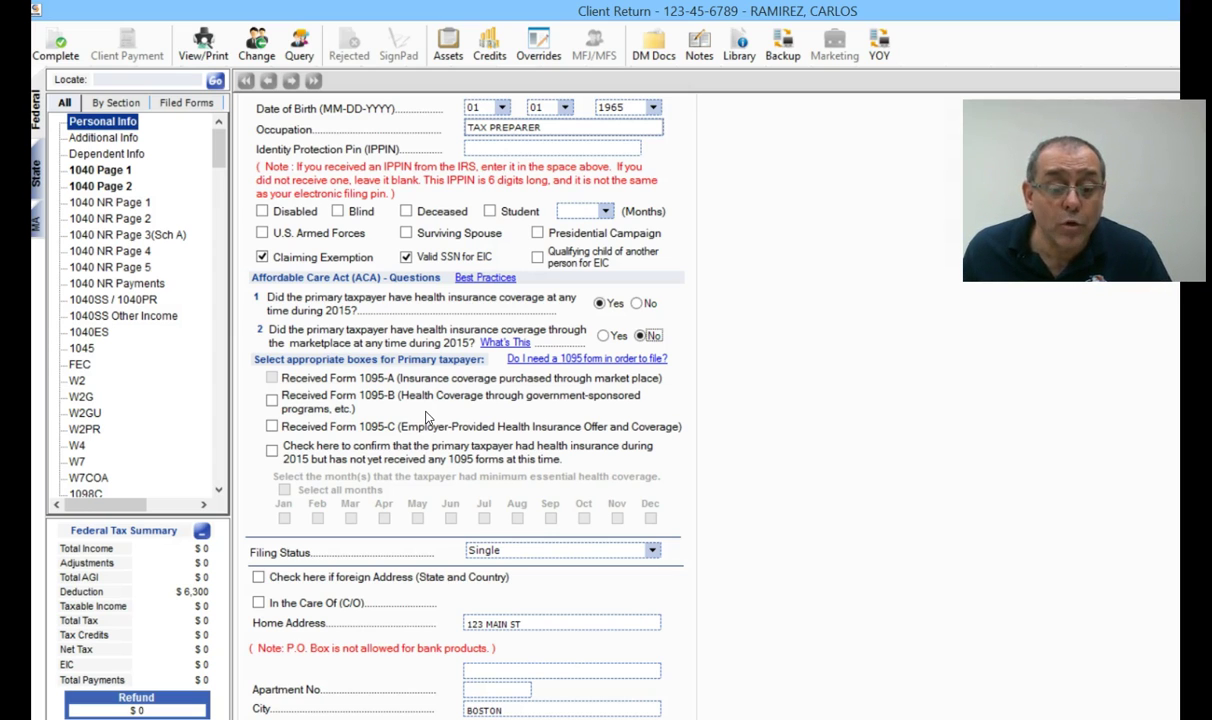
pyautogui.click(271, 400)
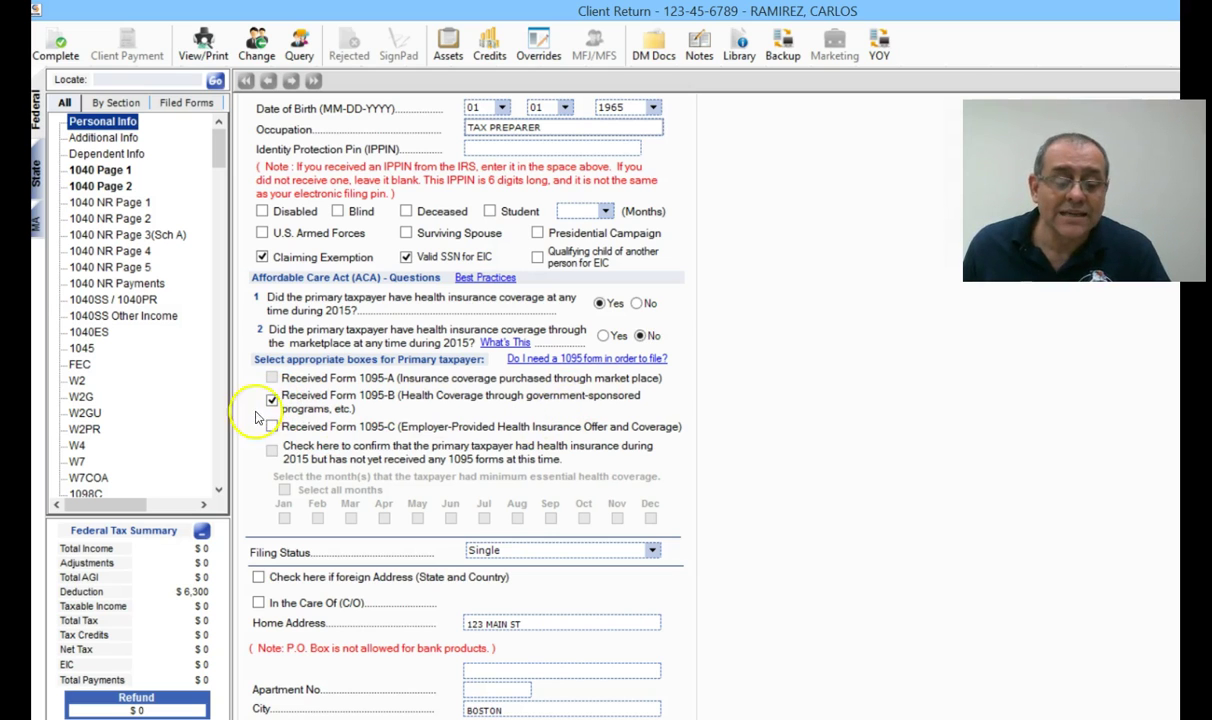
pyautogui.click(271, 400)
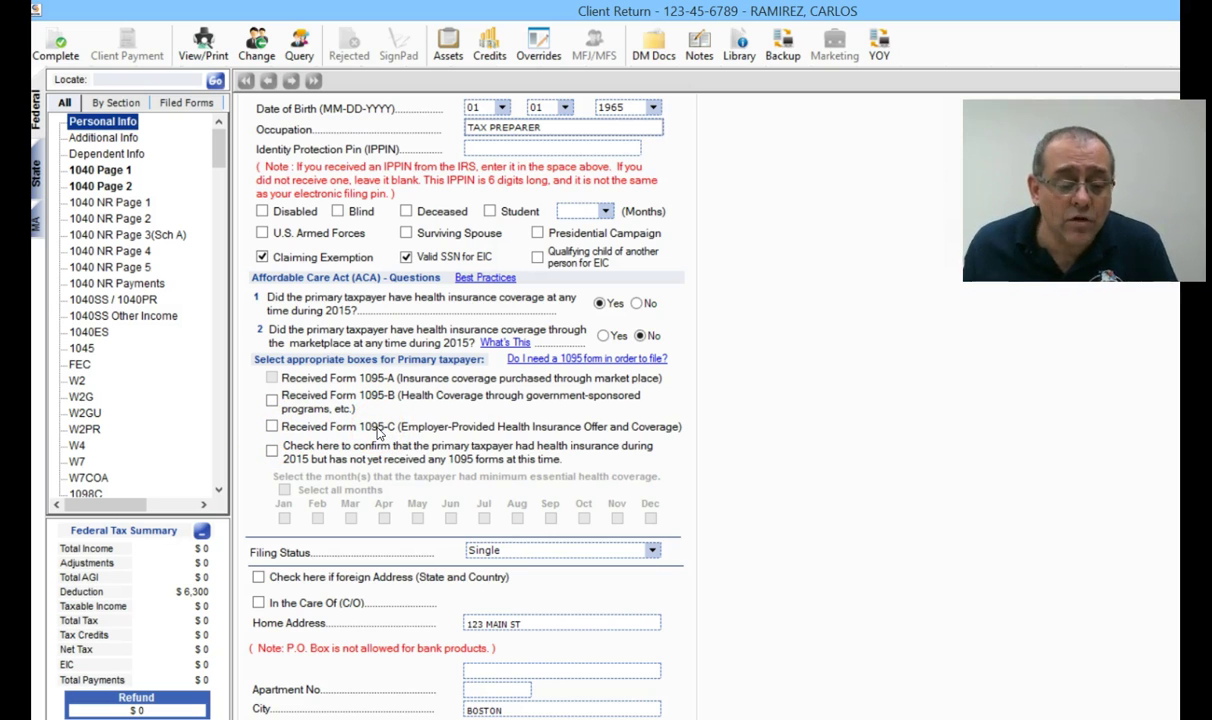
pyautogui.click(272, 428)
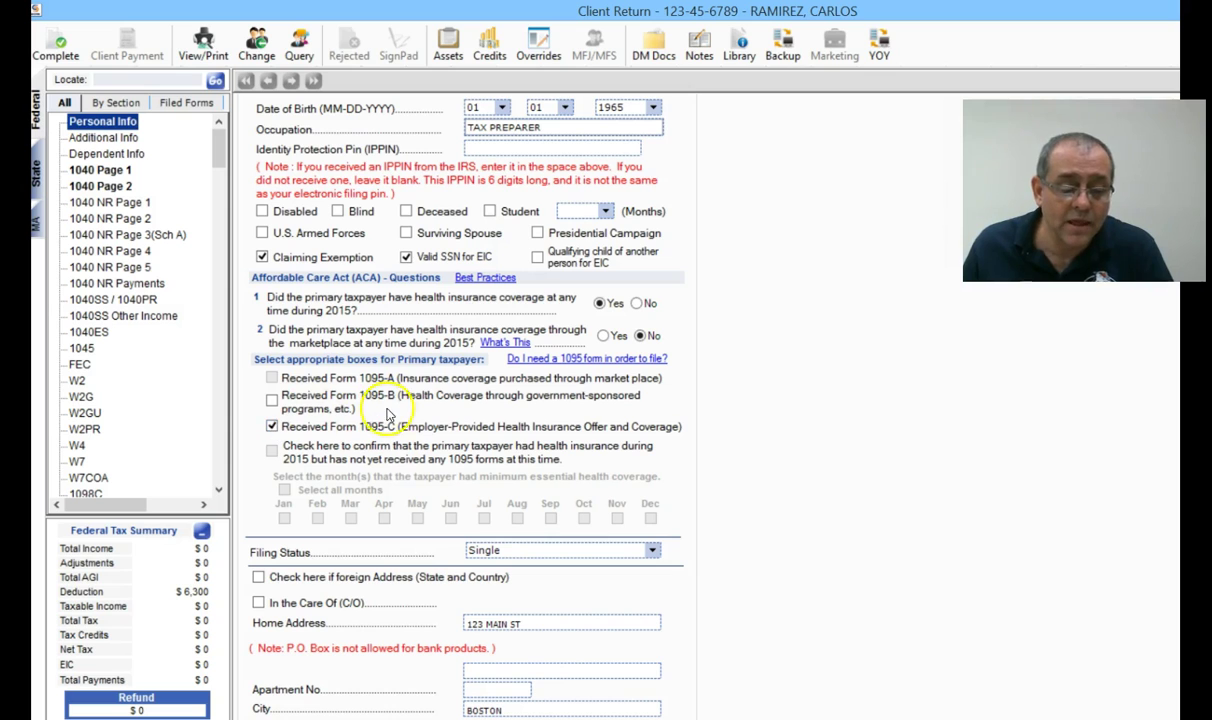
pyautogui.click(271, 426)
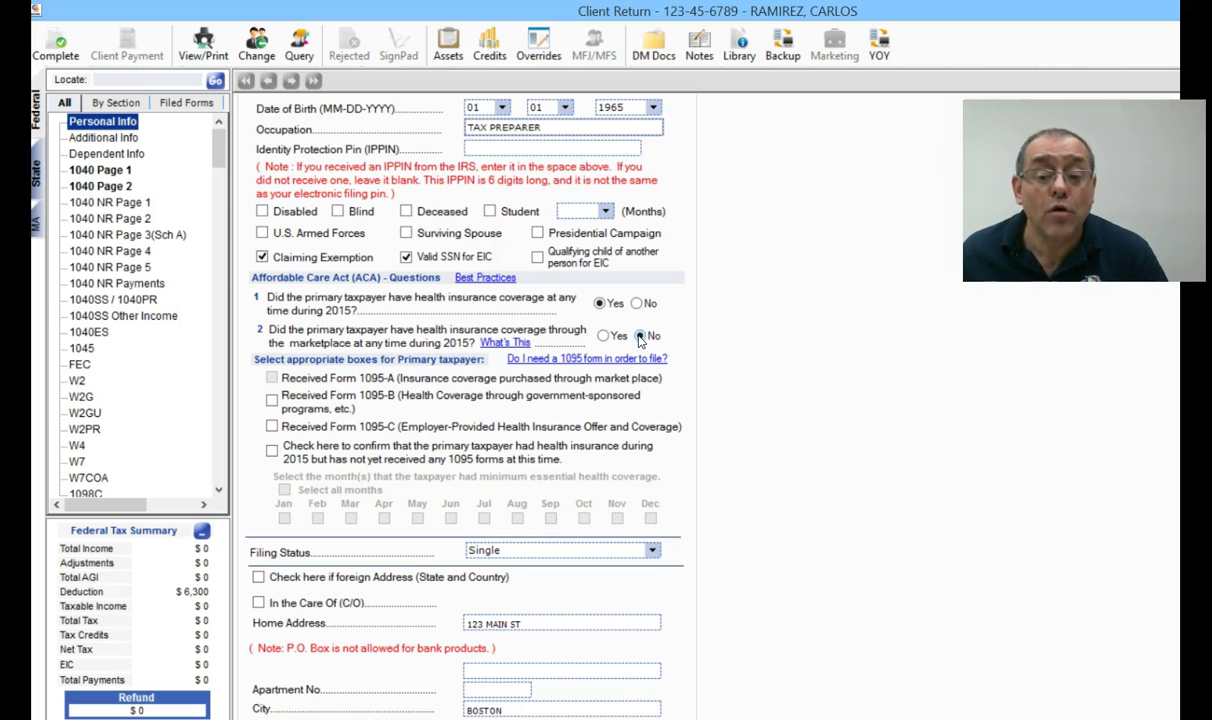
# Confirm 2015 health insurance without any 1095 forms received, trying January through August as covered months before choosing all months.
pyautogui.click(276, 455)
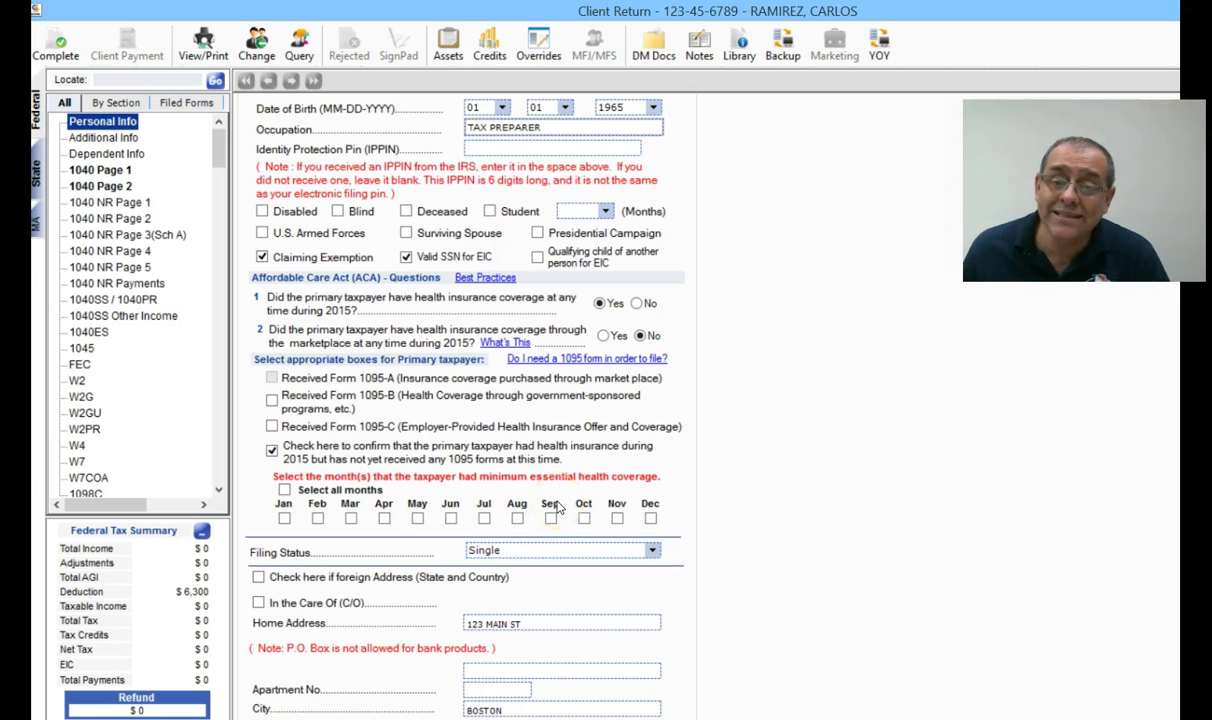
pyautogui.click(284, 490)
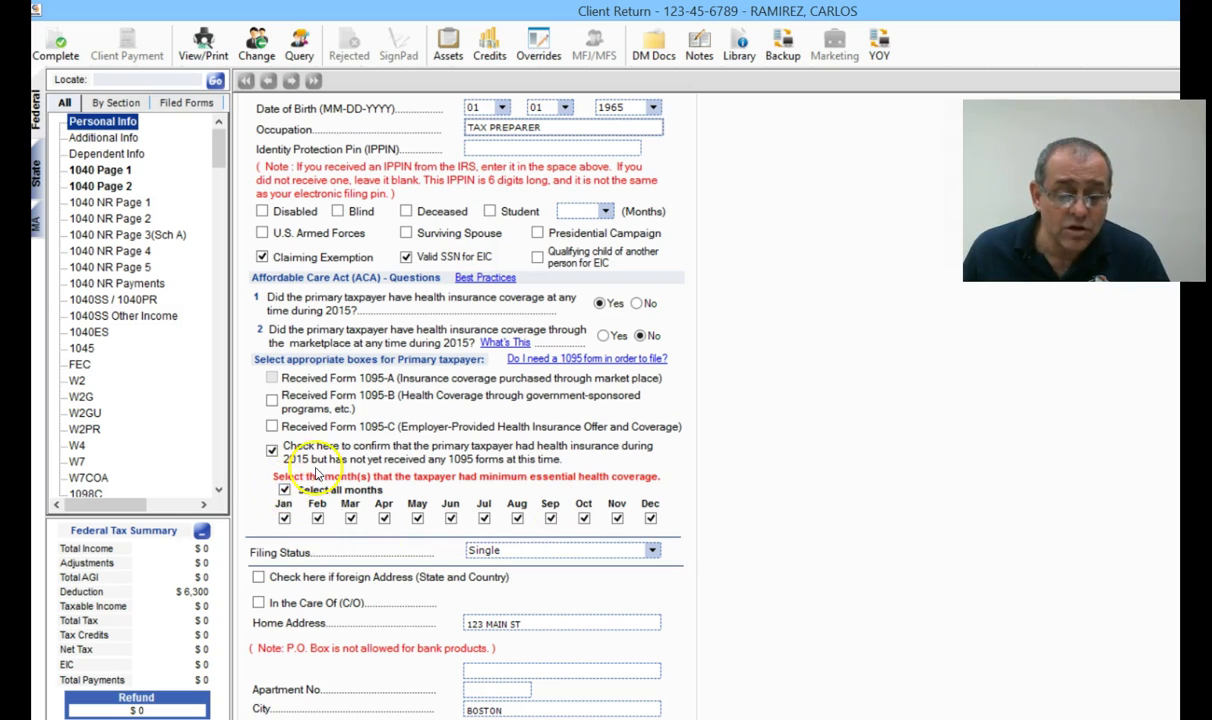
pyautogui.click(650, 518)
pyautogui.click(617, 518)
pyautogui.click(584, 518)
pyautogui.click(550, 518)
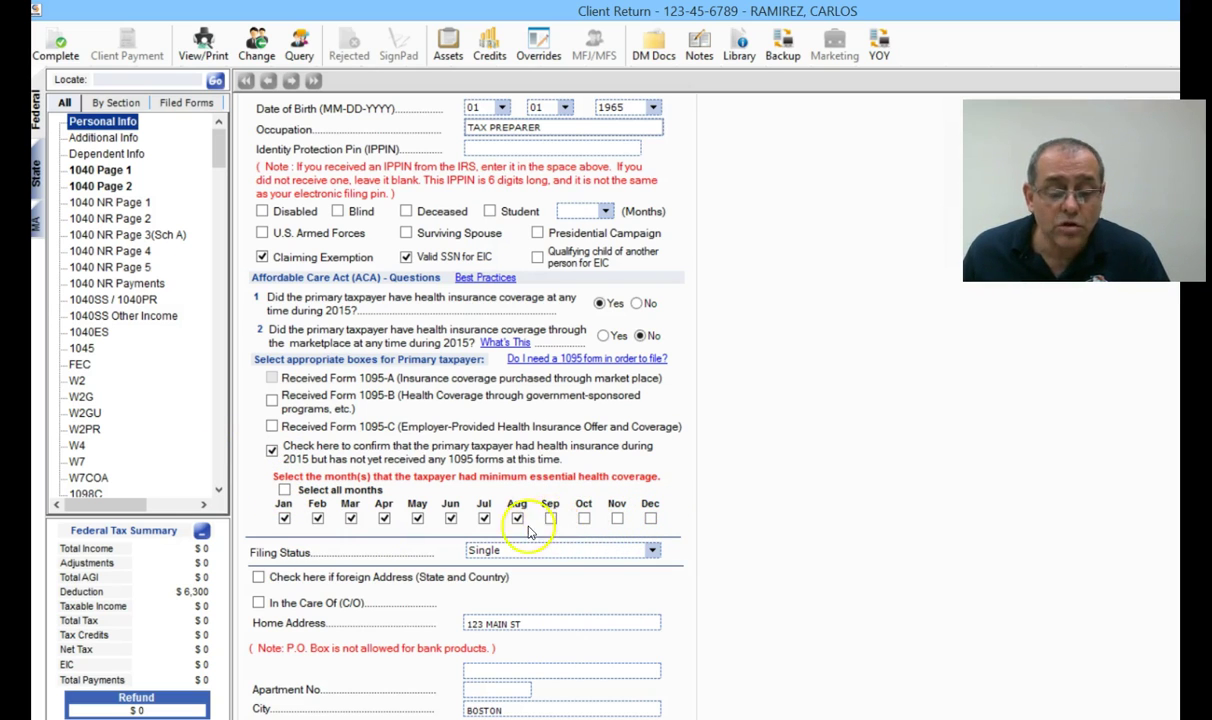
pyautogui.click(517, 518)
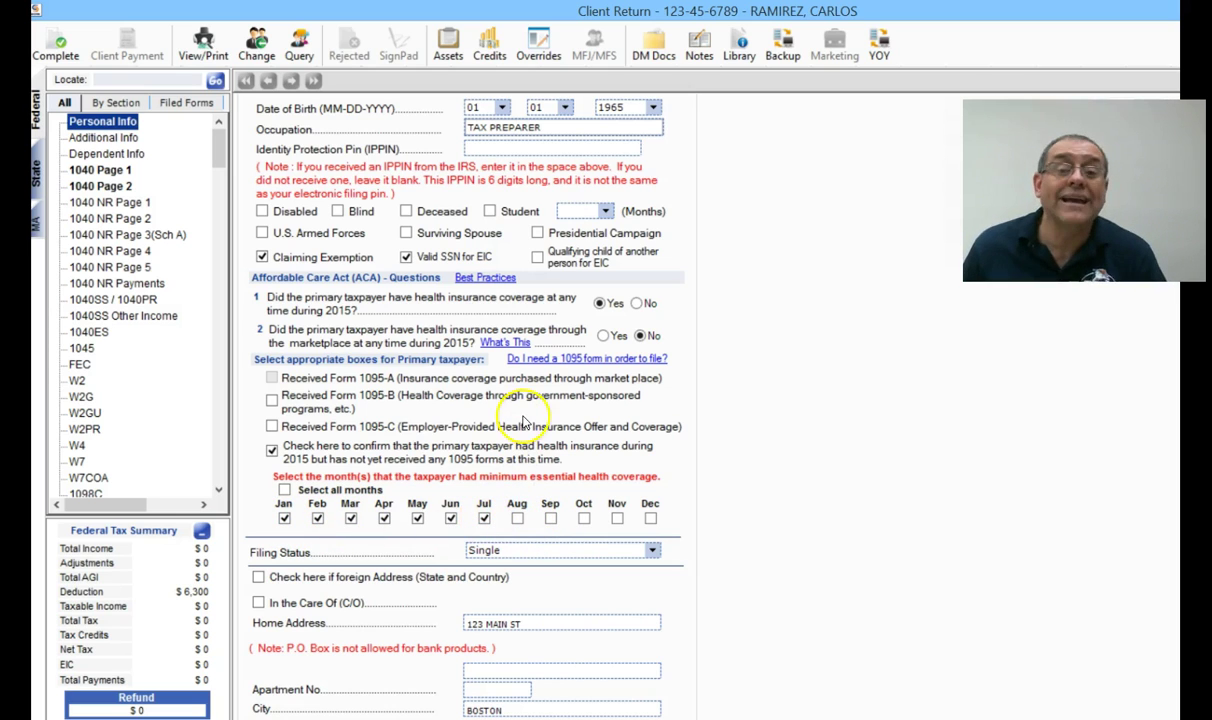
pyautogui.click(517, 518)
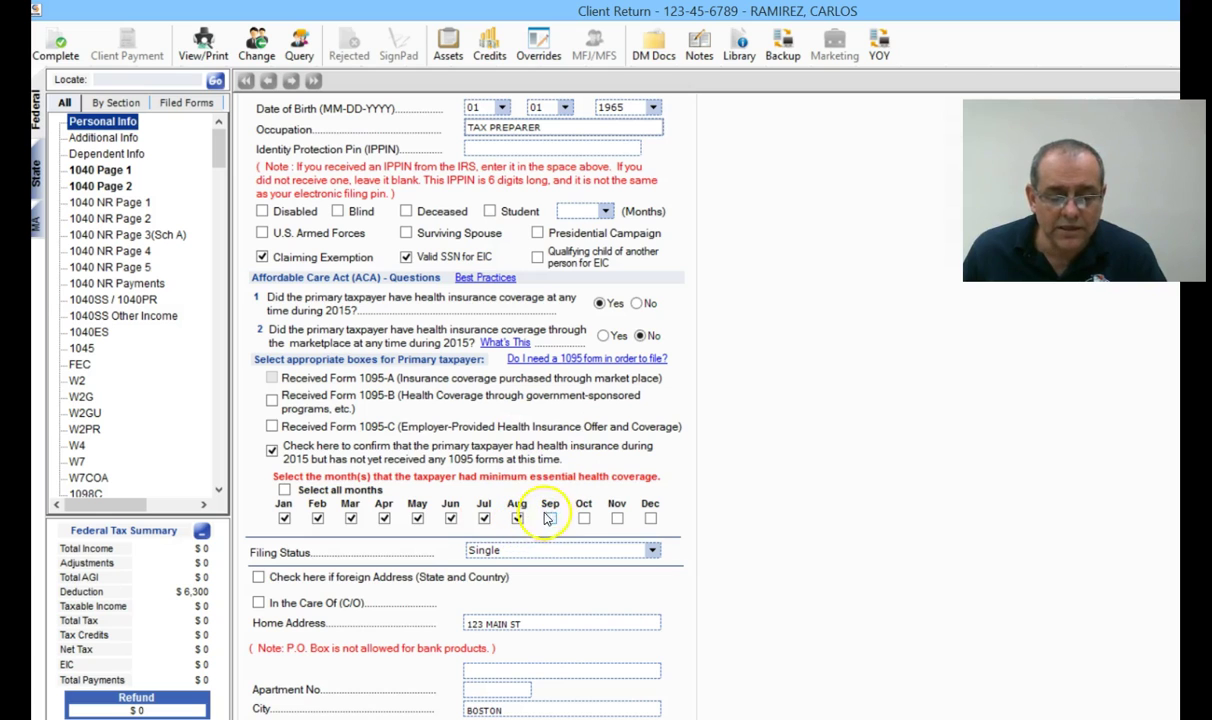
pyautogui.click(284, 490)
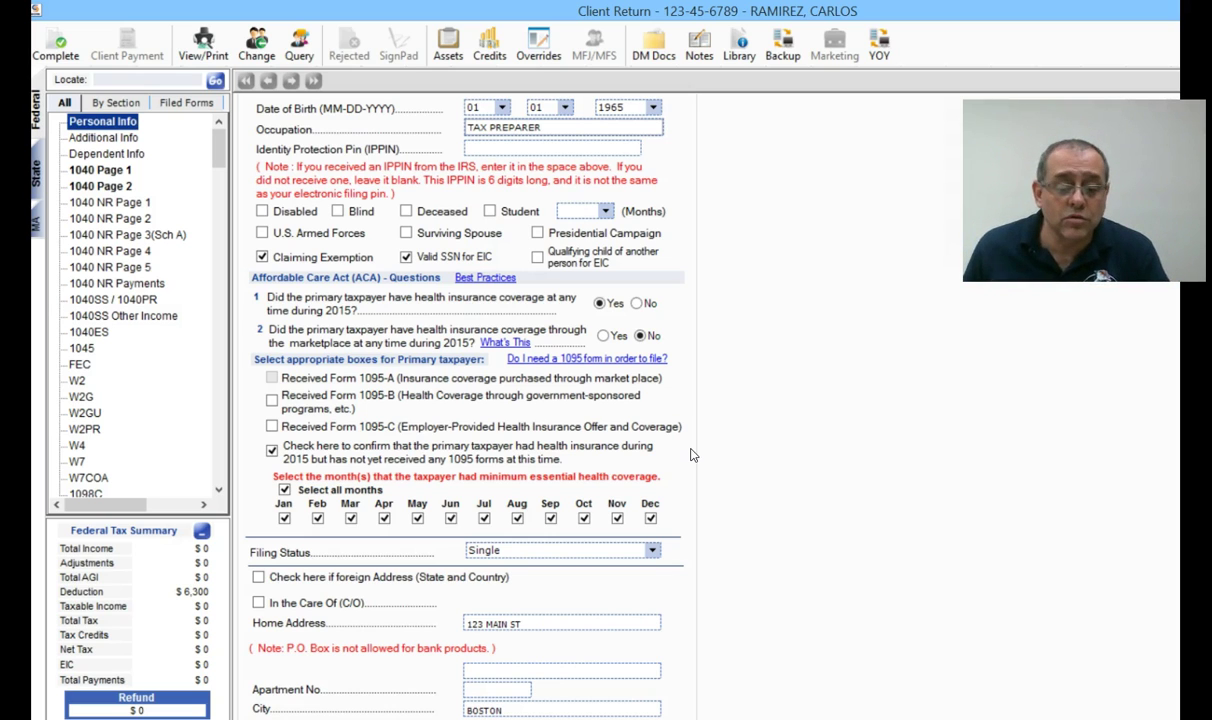
# Set the marketplace coverage answer to Yes, mark Form 1095-A as received, and save the form.
pyautogui.click(605, 338)
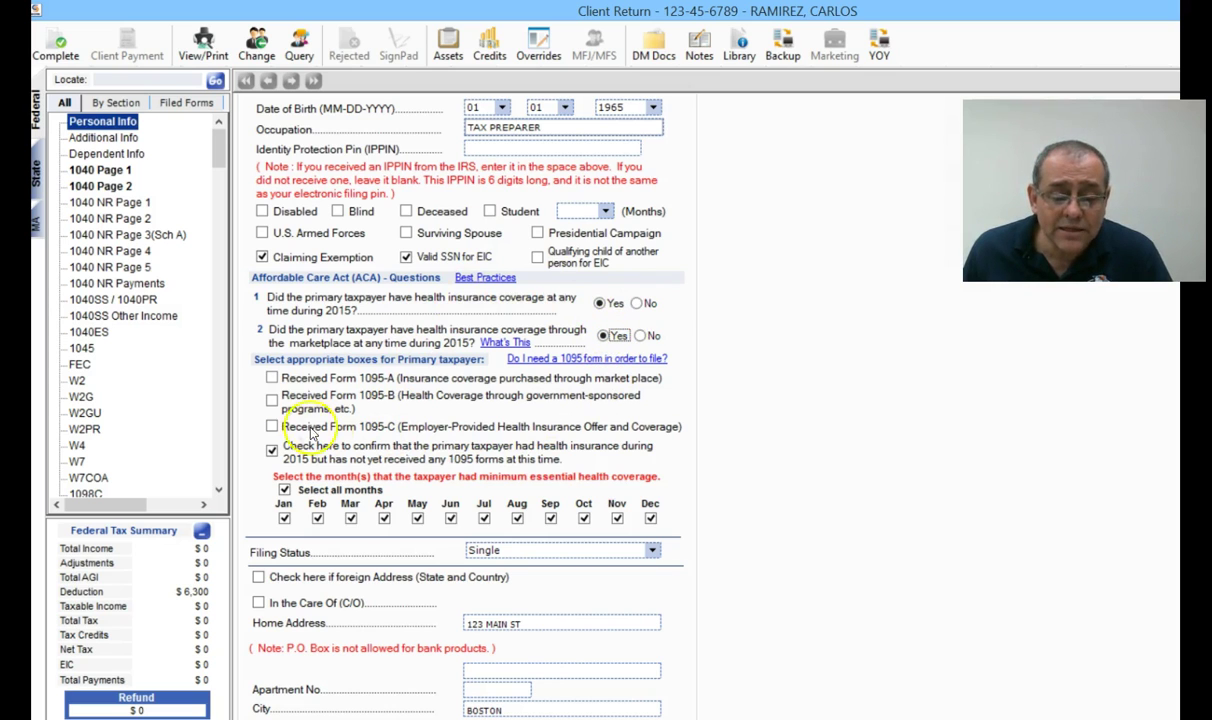
pyautogui.click(271, 378)
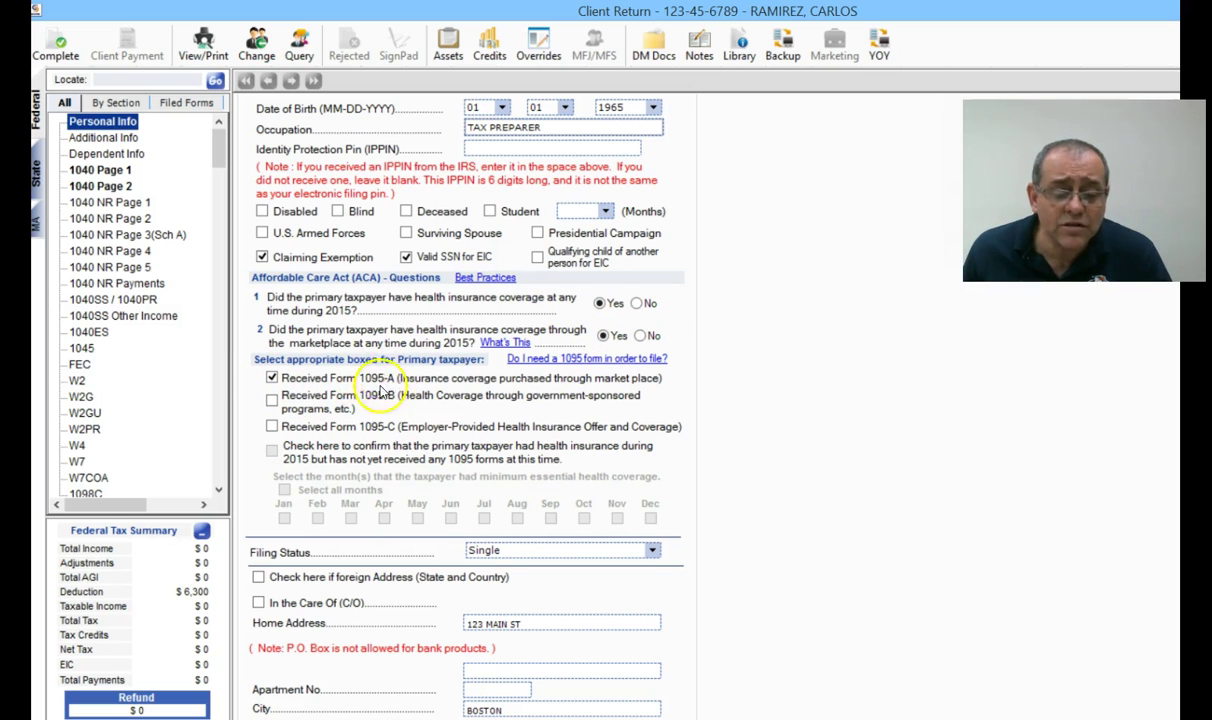
pyautogui.scroll(-10, 663, 481)
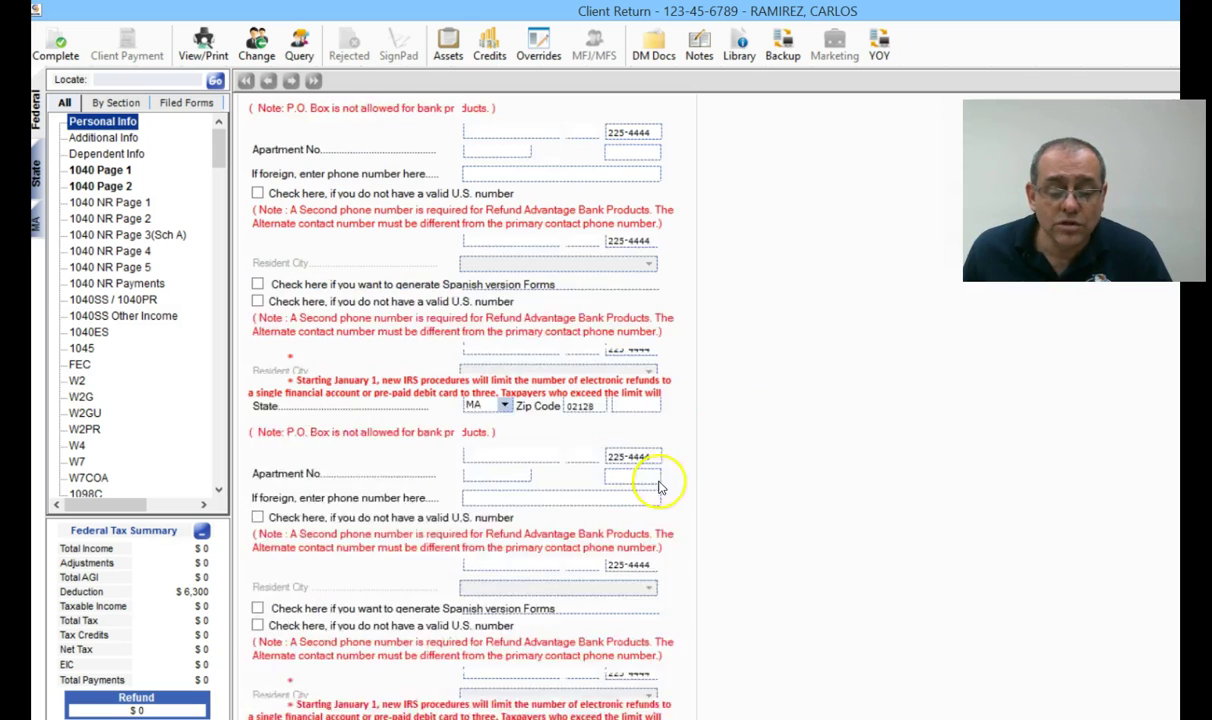
pyautogui.click(652, 701)
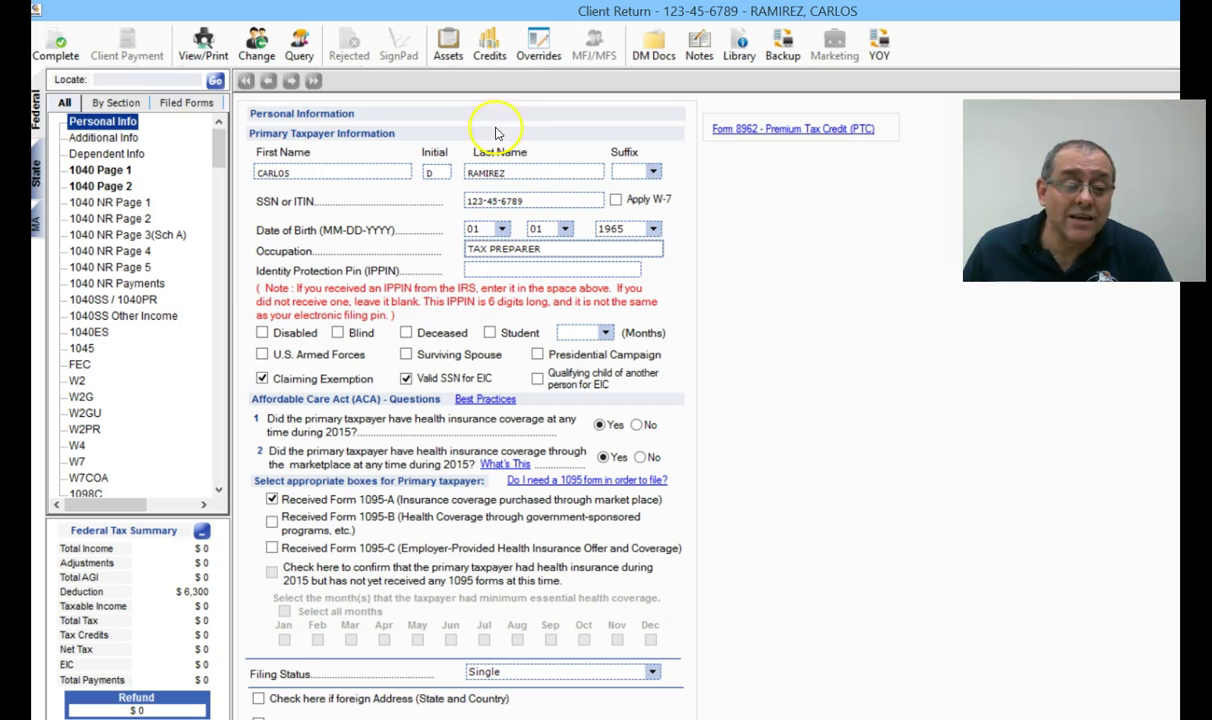
pyautogui.click(800, 448)
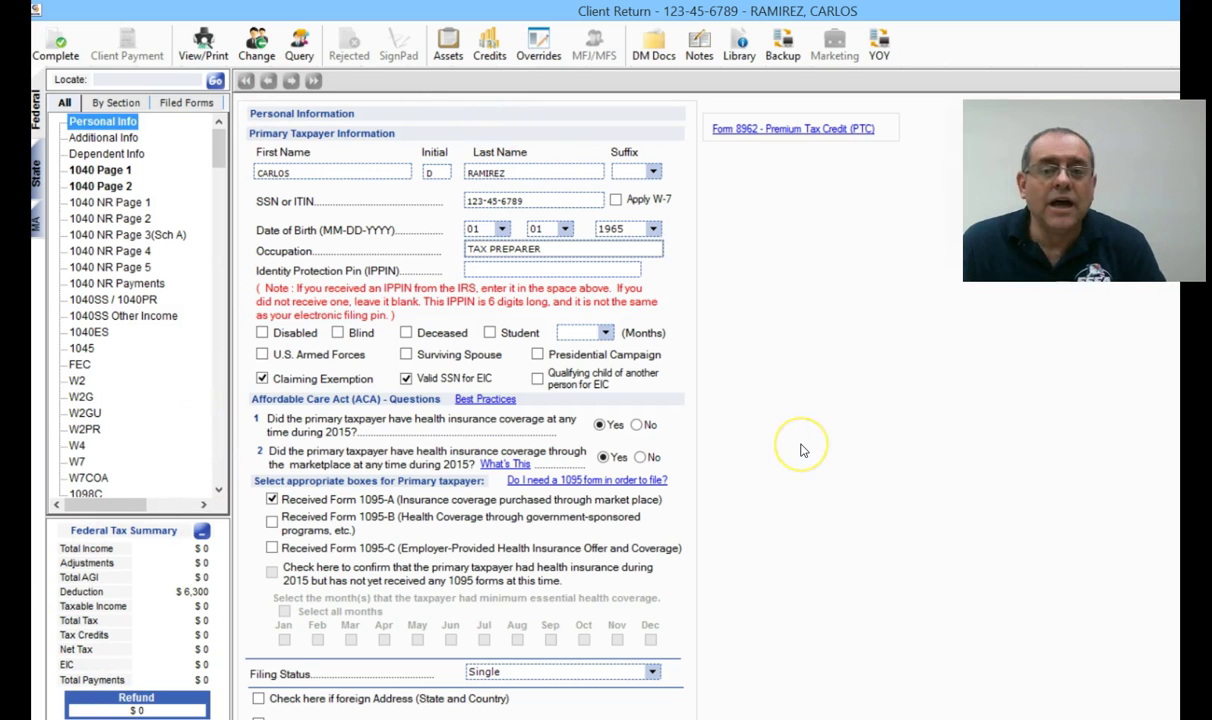